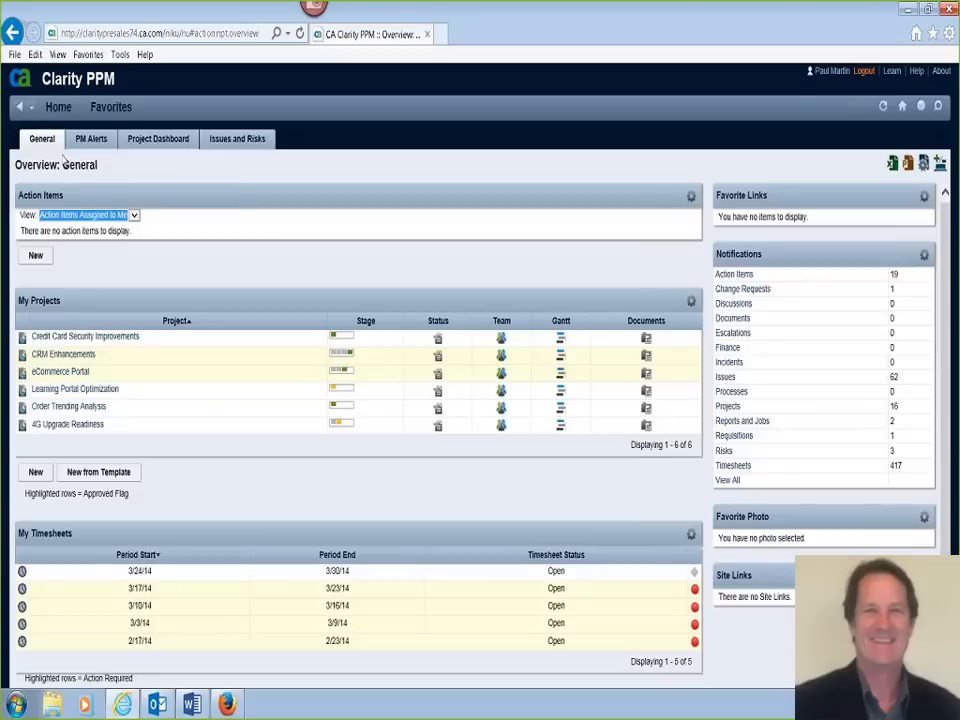
- From the Projects list, start a new project from the "ABC Corp - One-Line Plan" template
mouse_move(65, 117)
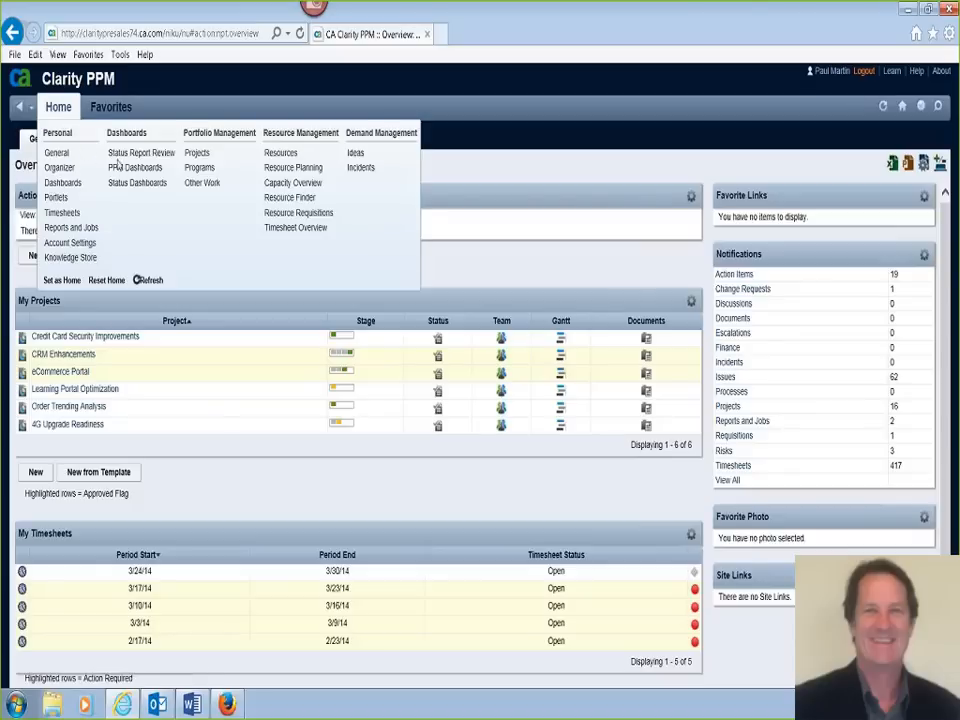
click(200, 154)
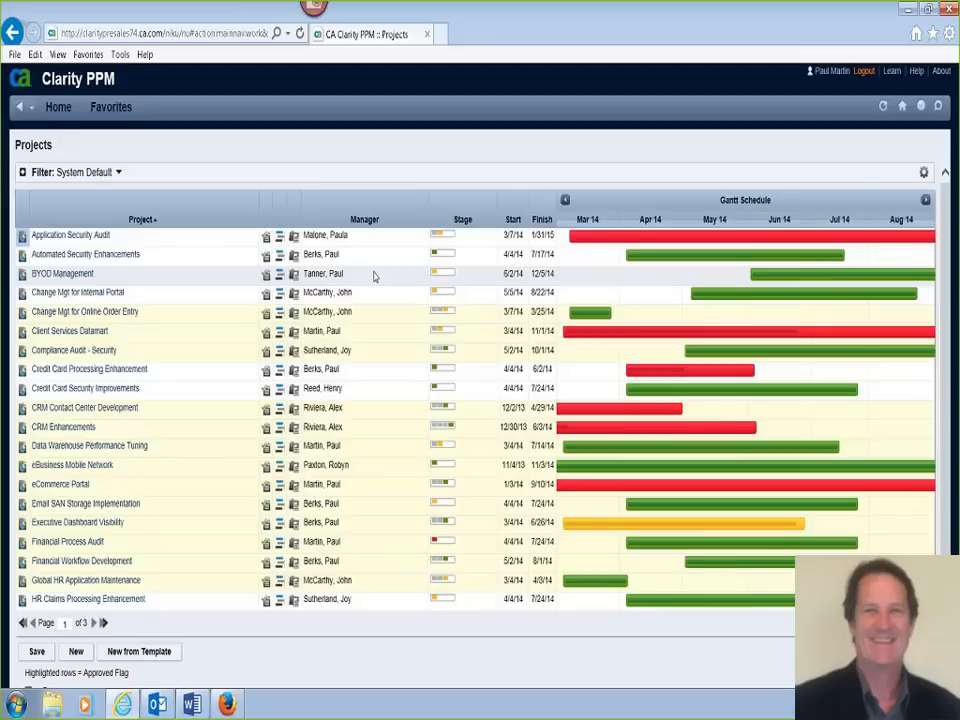
click(170, 655)
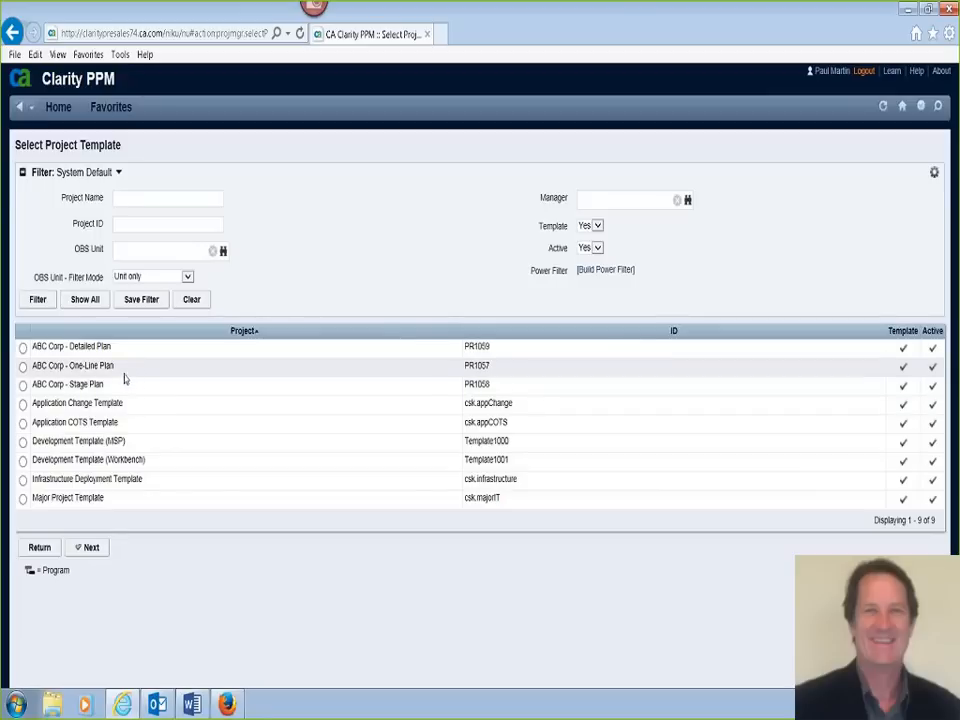
click(22, 367)
click(92, 552)
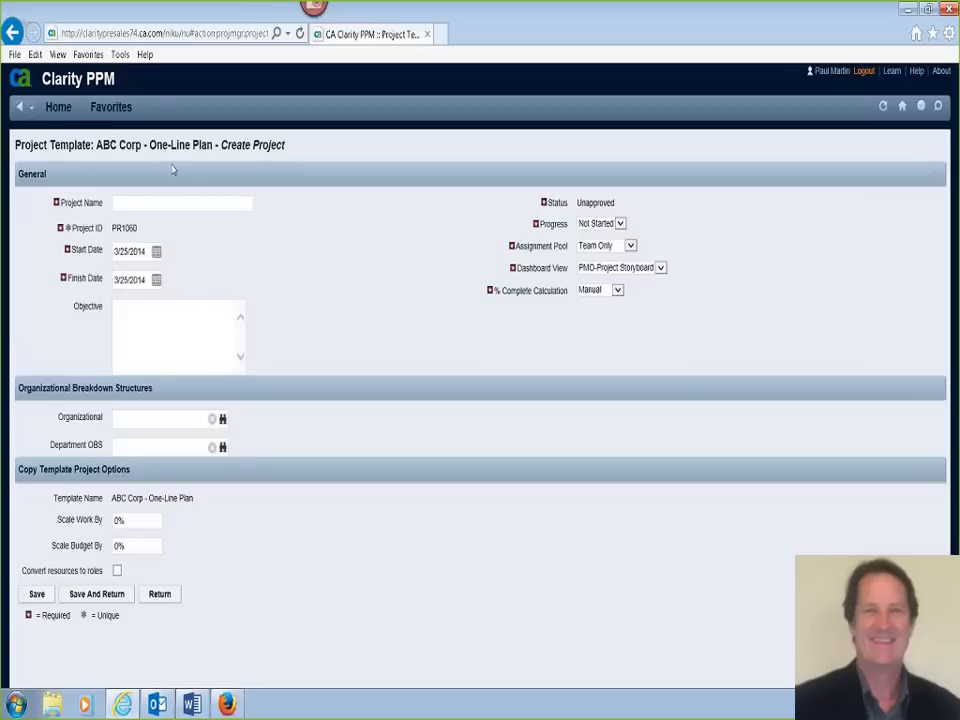
- Name the project "ABC One Line Project" with finish date 7/15/2014, save it, and view its team staff
click(158, 197)
text(ABC One Line Project)
drag(129, 280, 110, 281)
text(7/15)
click(37, 595)
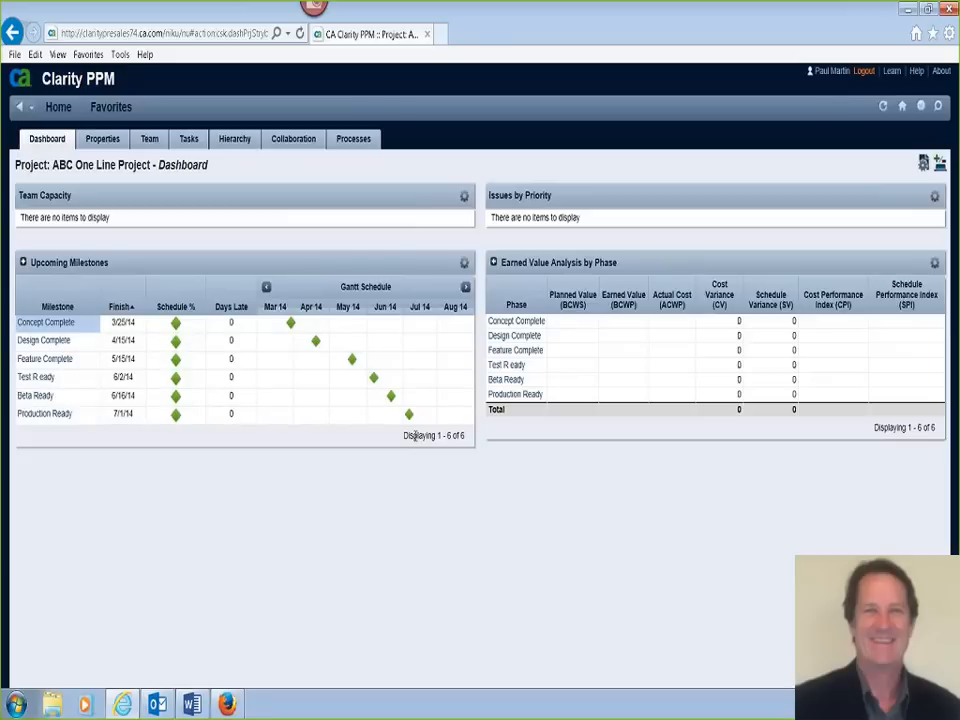
click(151, 148)
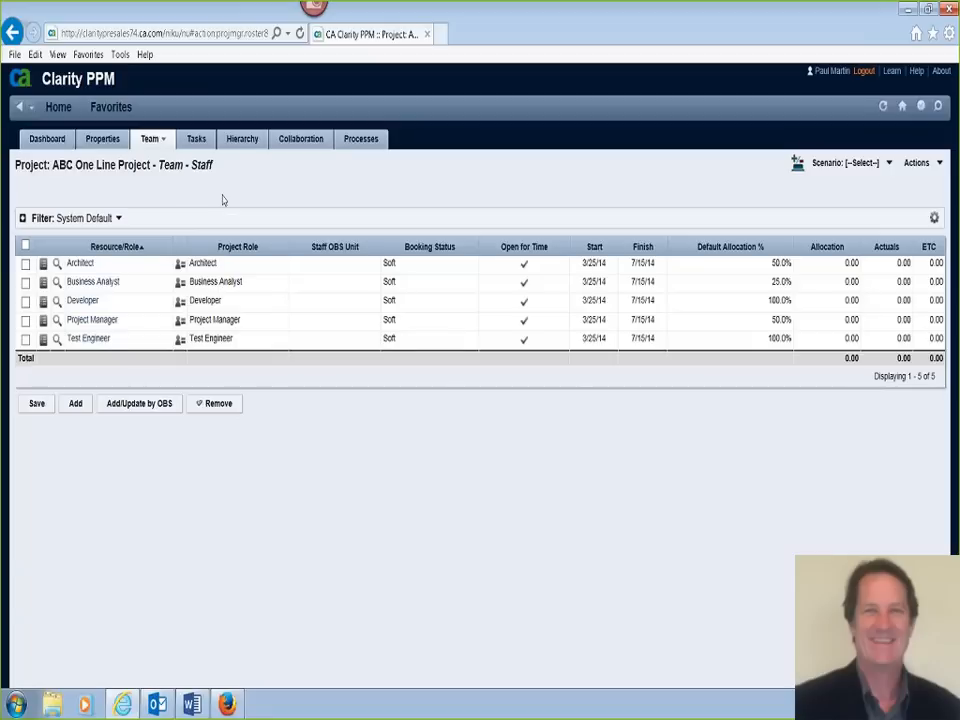
- Return to the Projects list and start another project from the "ABC Corp - Detailed Plan" template
mouse_move(66, 117)
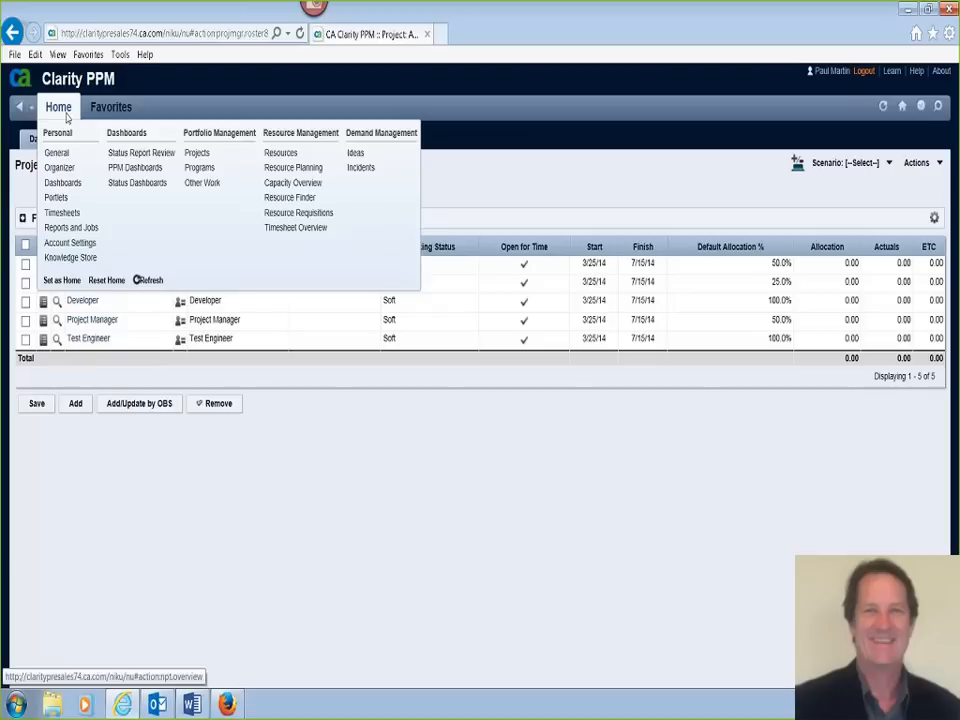
click(197, 153)
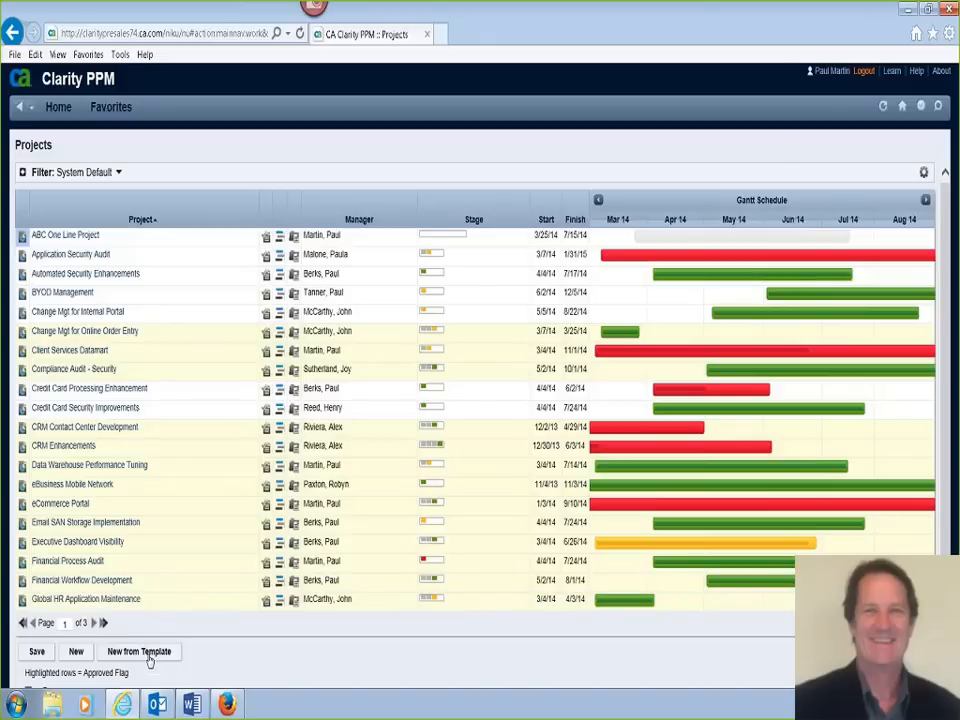
click(147, 656)
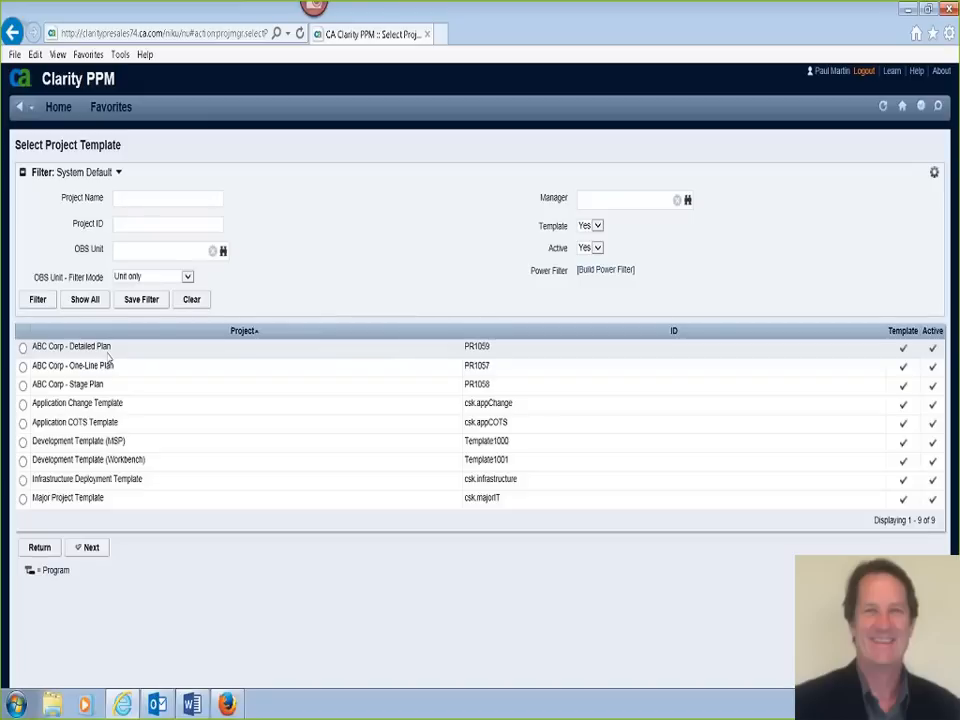
click(23, 347)
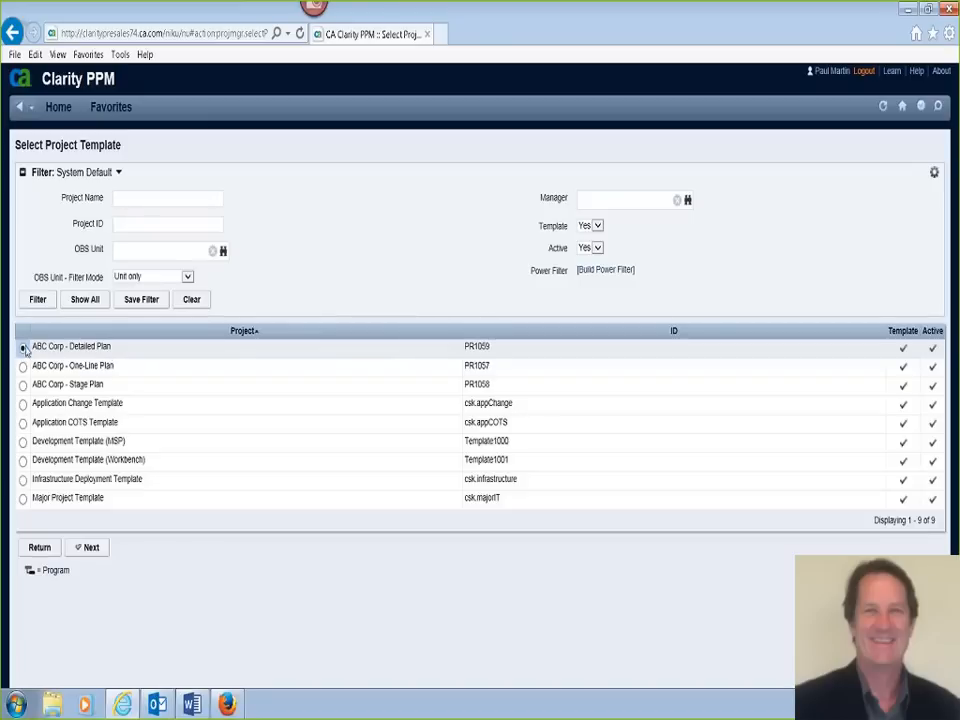
click(92, 551)
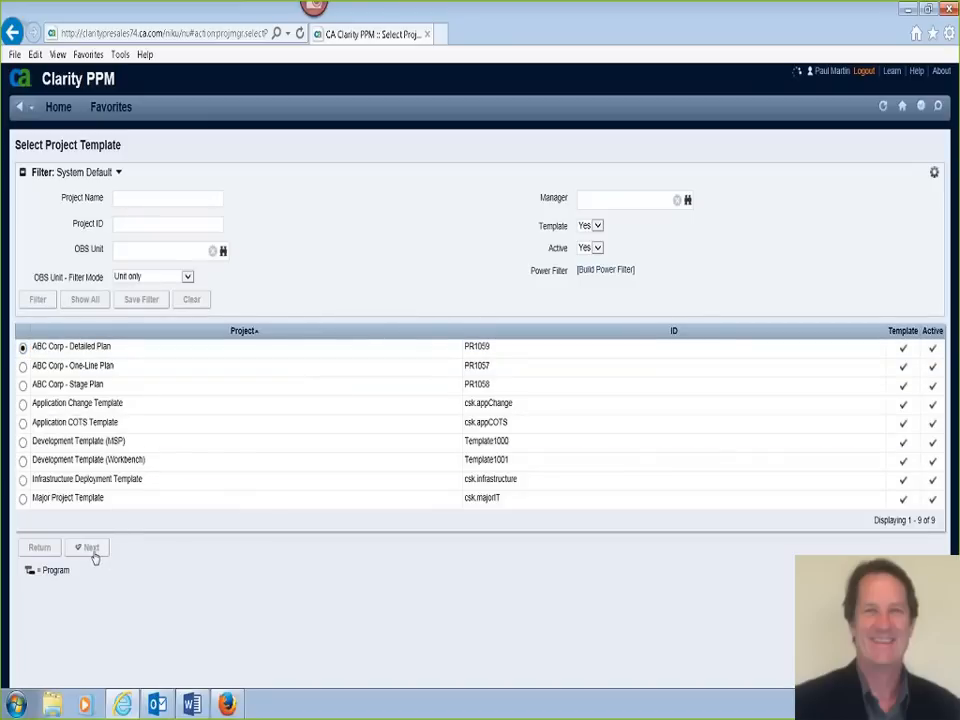
- Name the project "ABC Detailed Plan", set its finish date to 7/25/2014, and save it
text(ABC Deta)
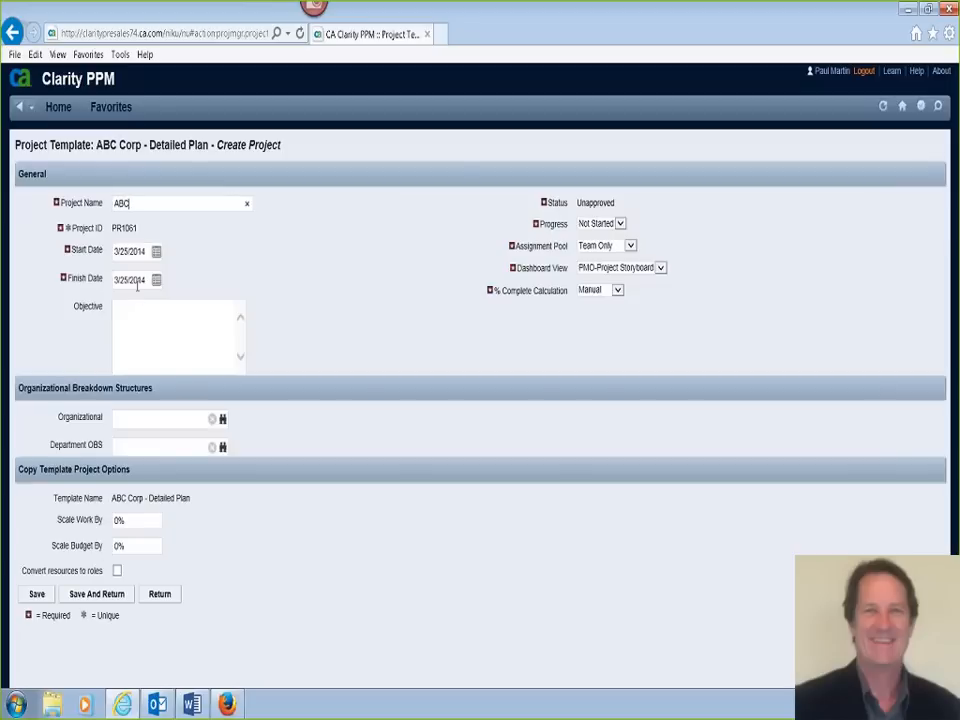
text(iled Plan)
click(118, 280)
key(BackSpace)
text(7)
click(47, 597)
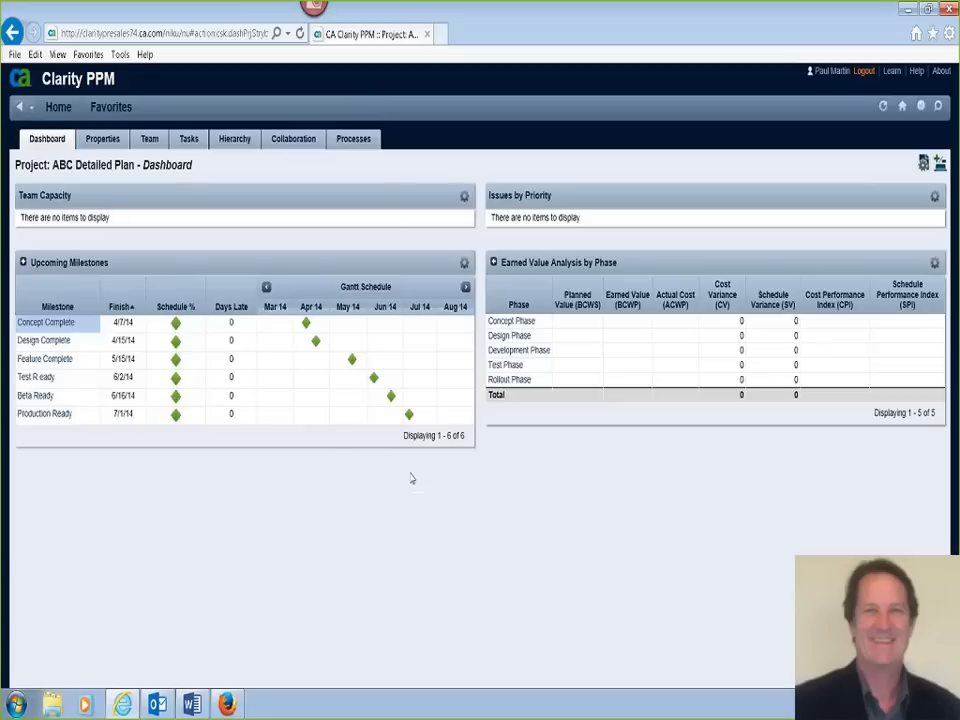
- Review the detailed project's team roles and the Concept Phase tasks in the Clarity Gantt, closing the Gantt when finished
click(155, 148)
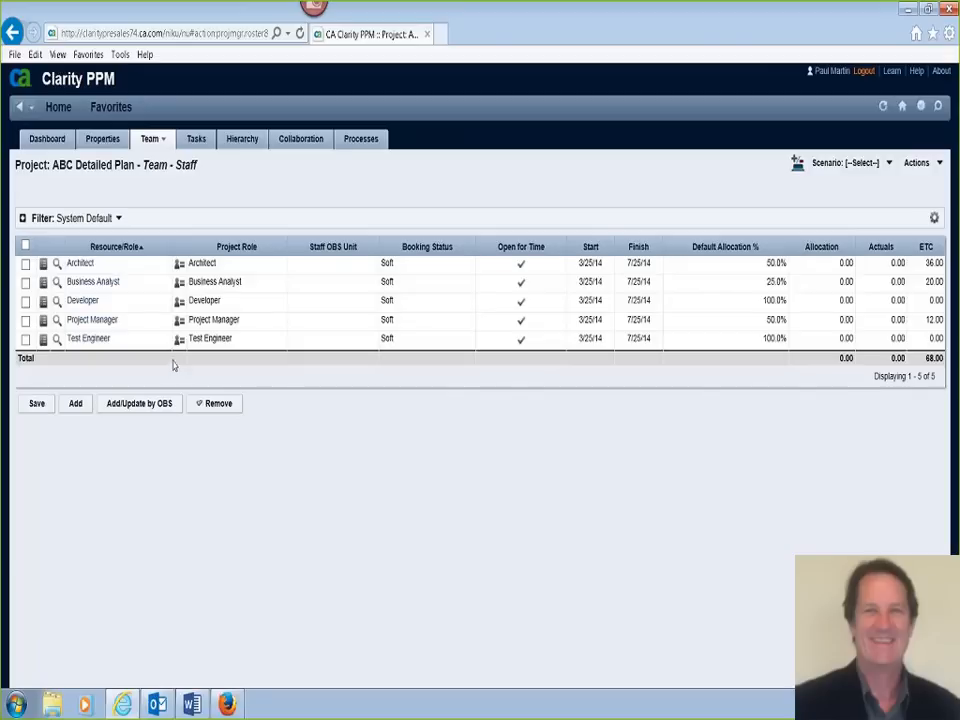
click(198, 142)
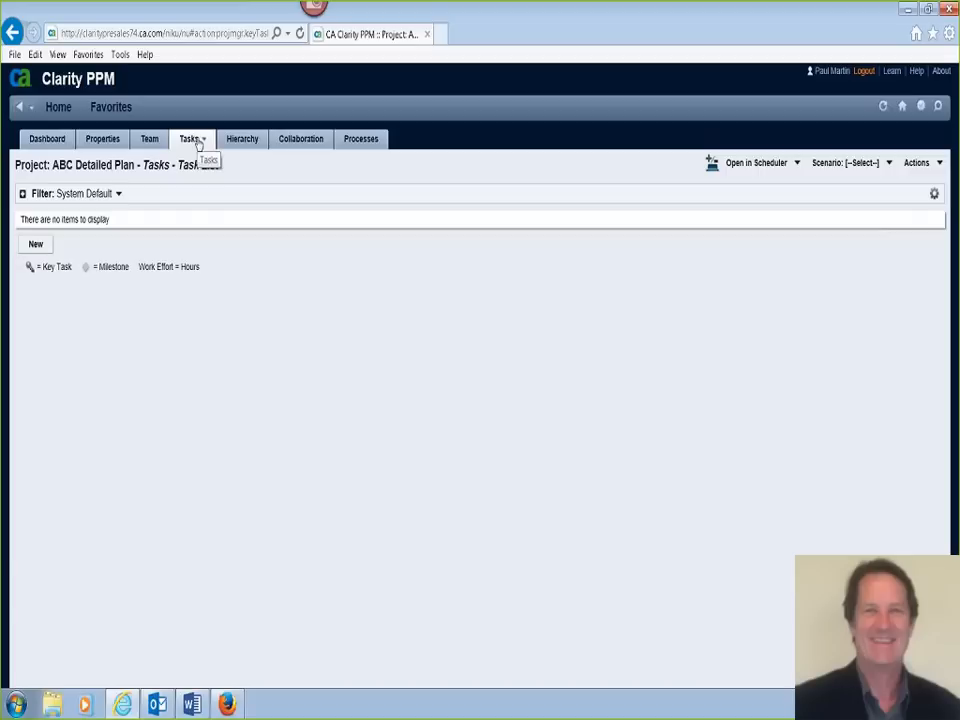
click(798, 164)
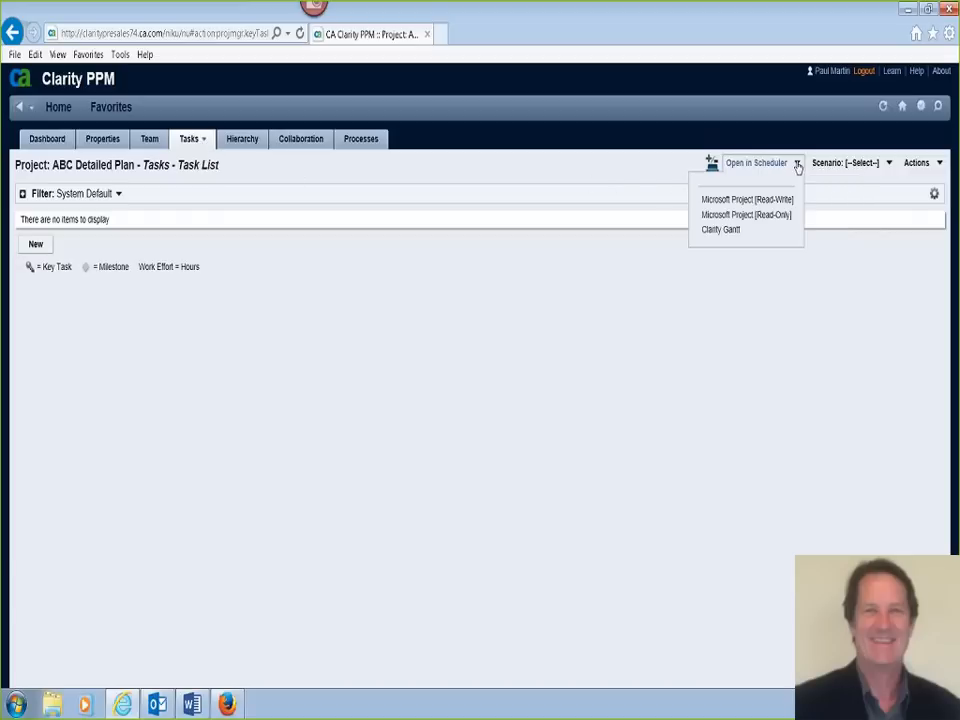
click(731, 232)
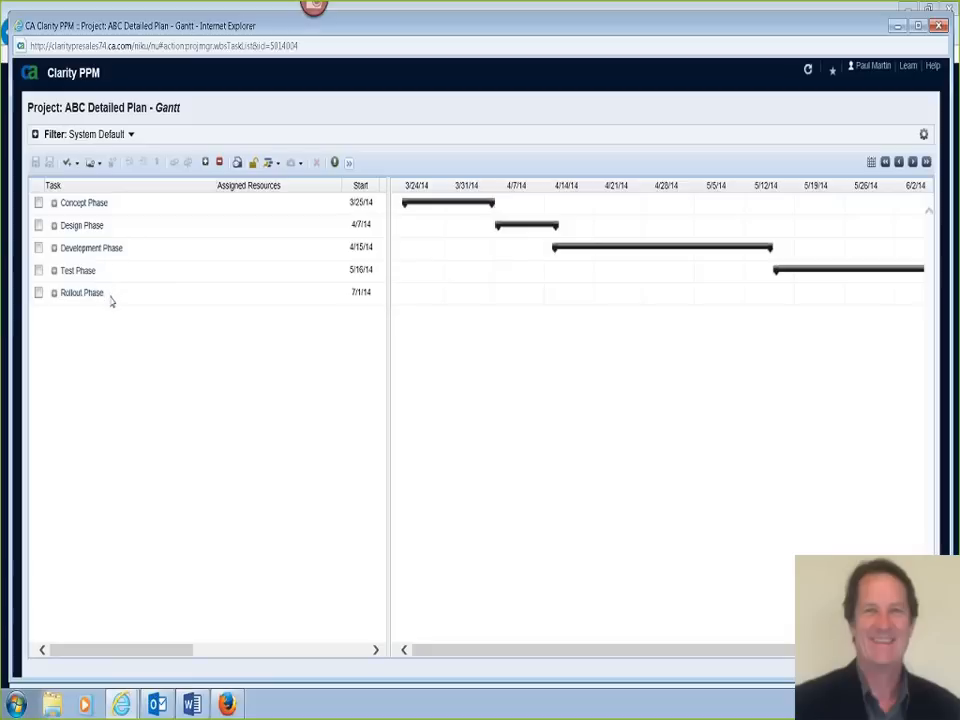
click(54, 204)
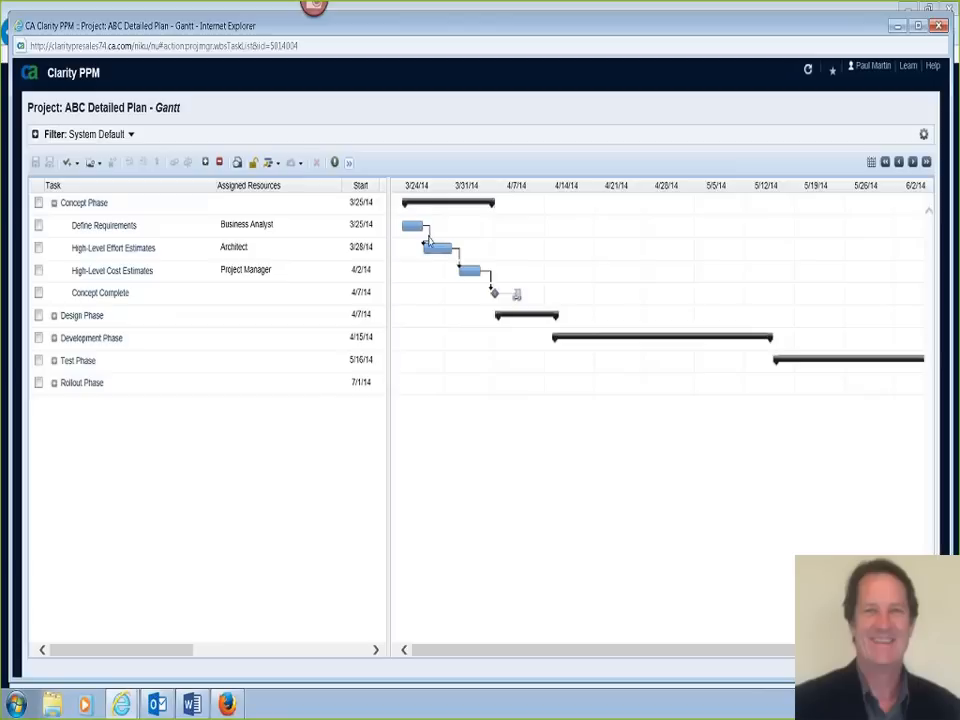
mouse_move(419, 256)
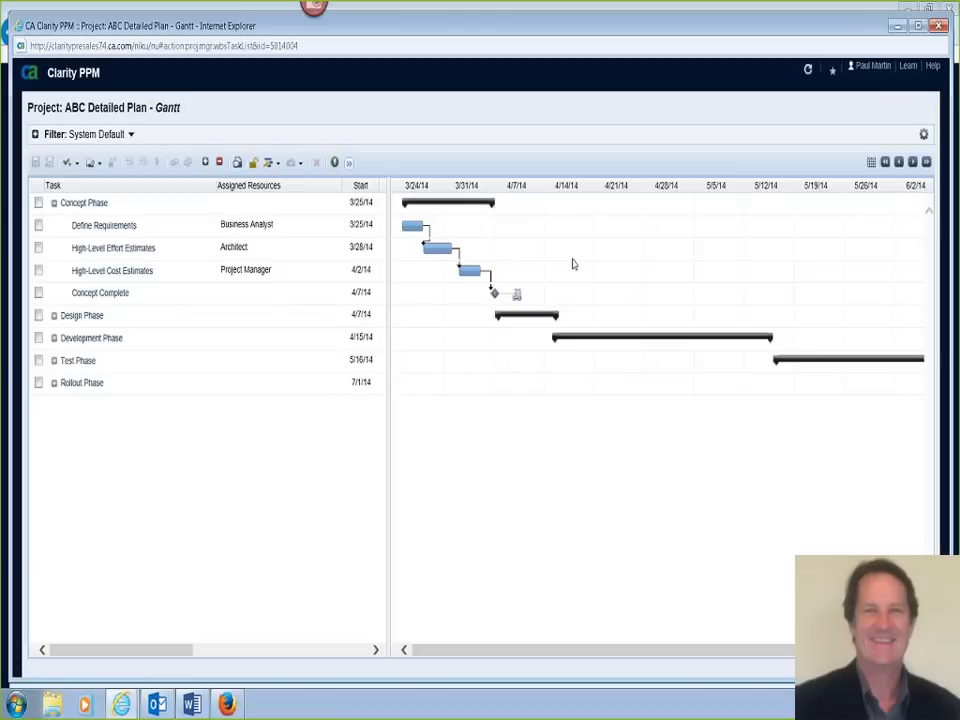
click(940, 26)
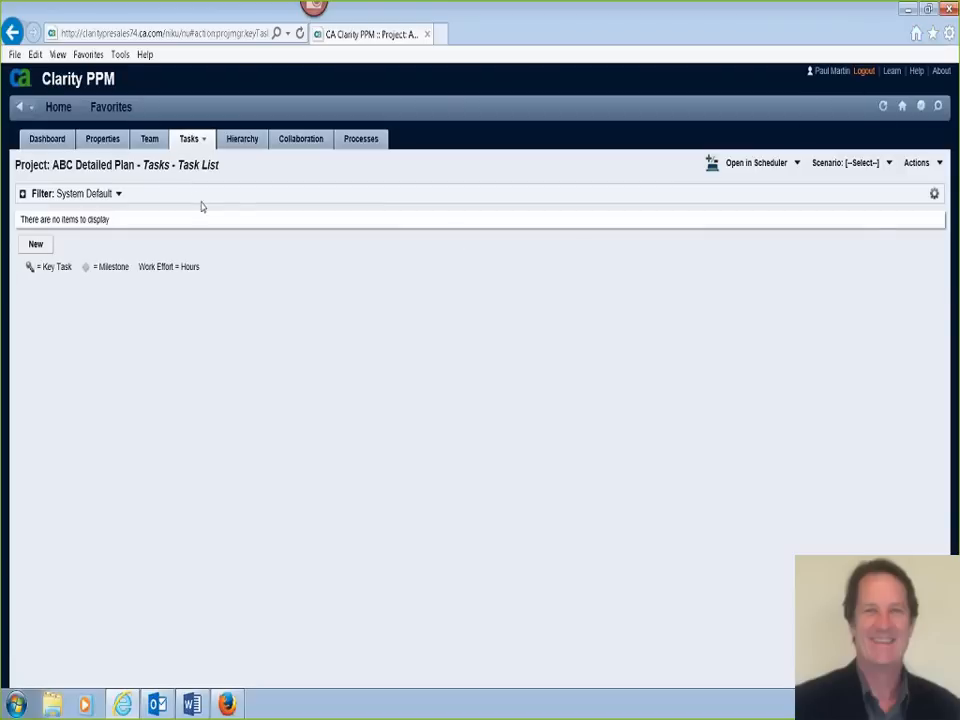
- Use Resource Finder to replace the team's Architect role with the employee whose total match is 100%, and confirm the booking
click(153, 140)
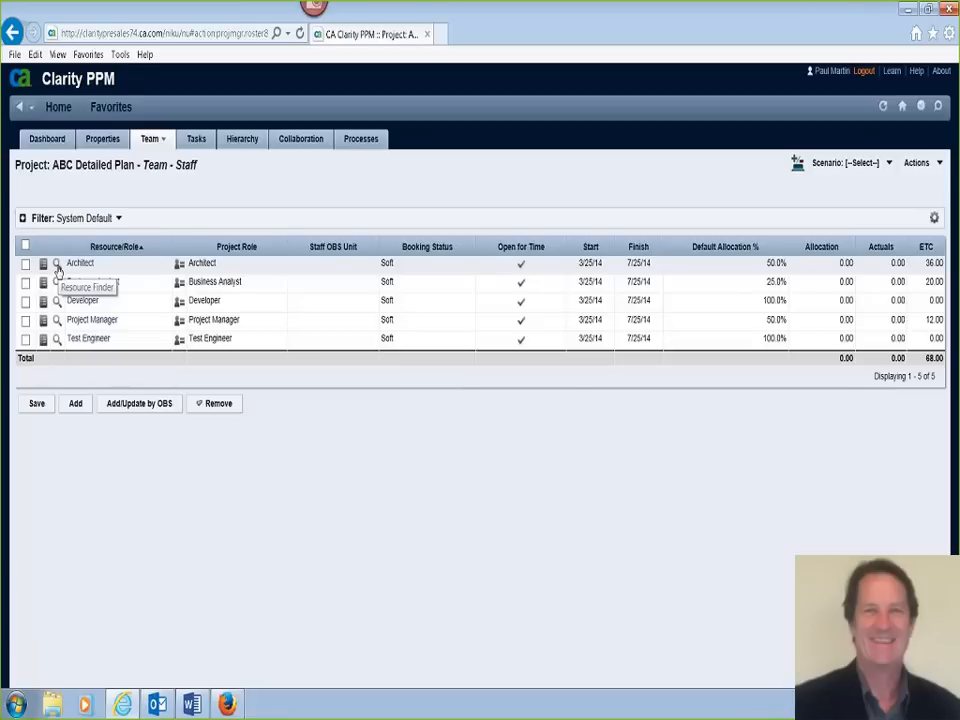
click(57, 265)
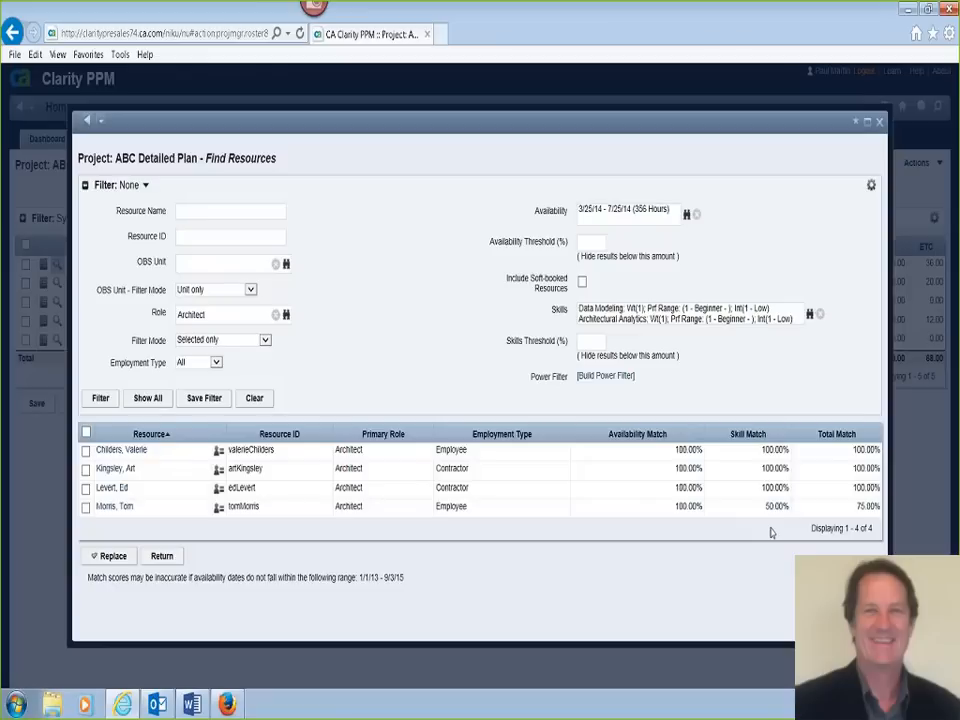
click(86, 452)
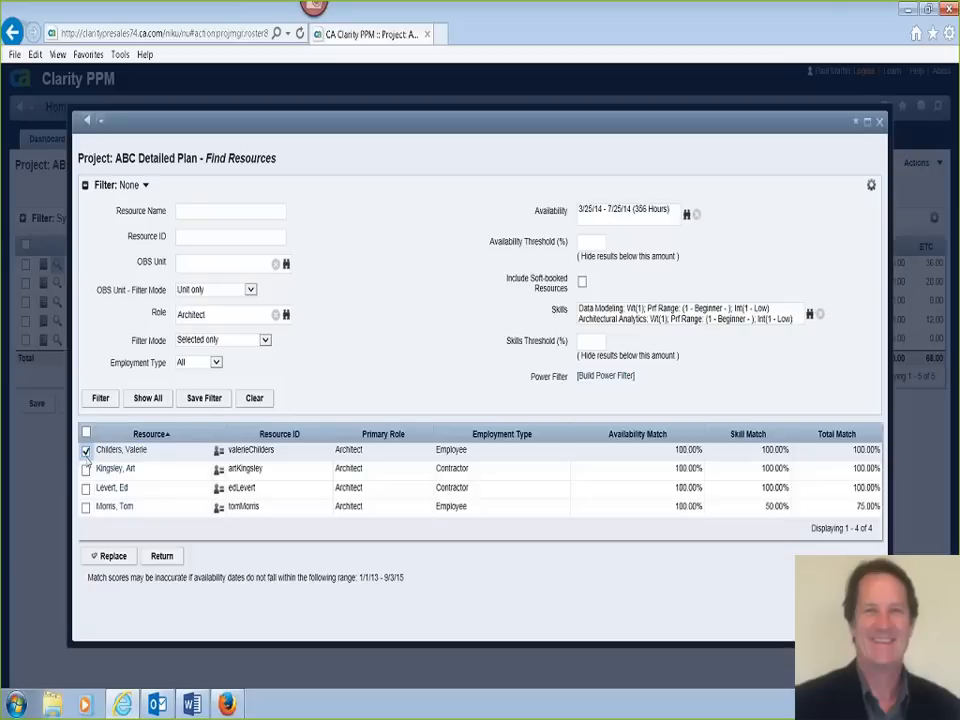
click(114, 558)
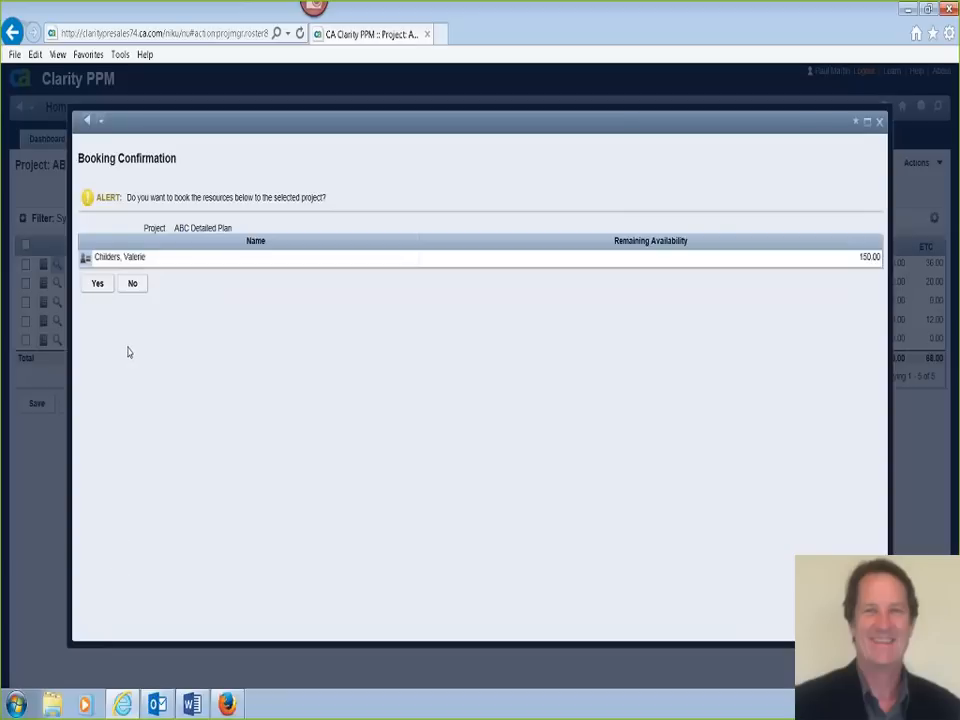
click(101, 291)
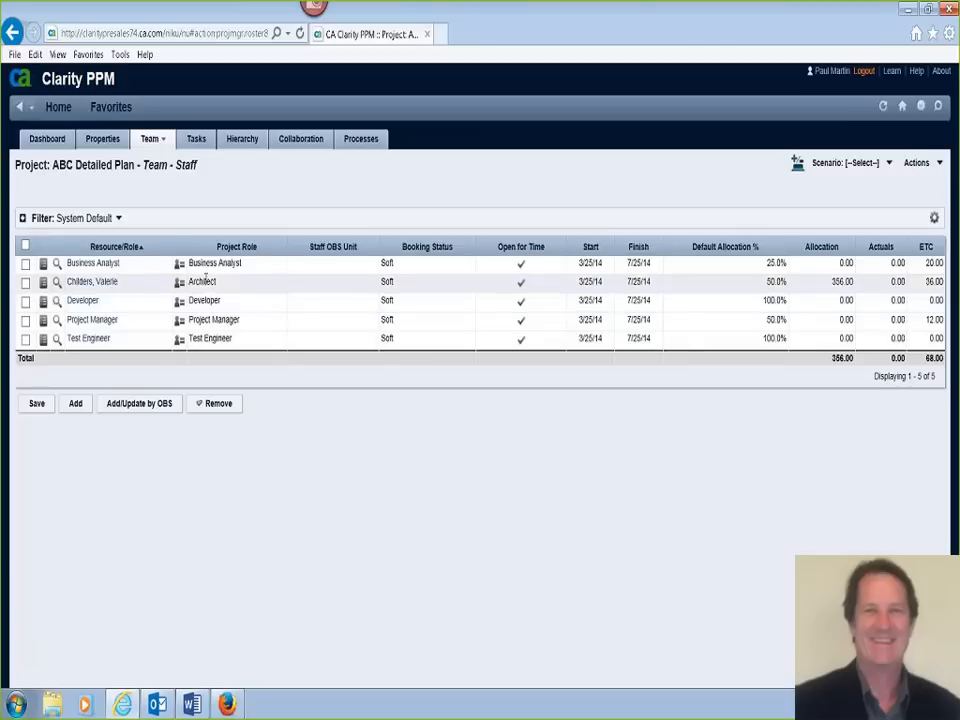
- Check the High-Level Effort Estimates task's assigned resource in the project's Clarity Gantt, and close the Gantt
click(198, 143)
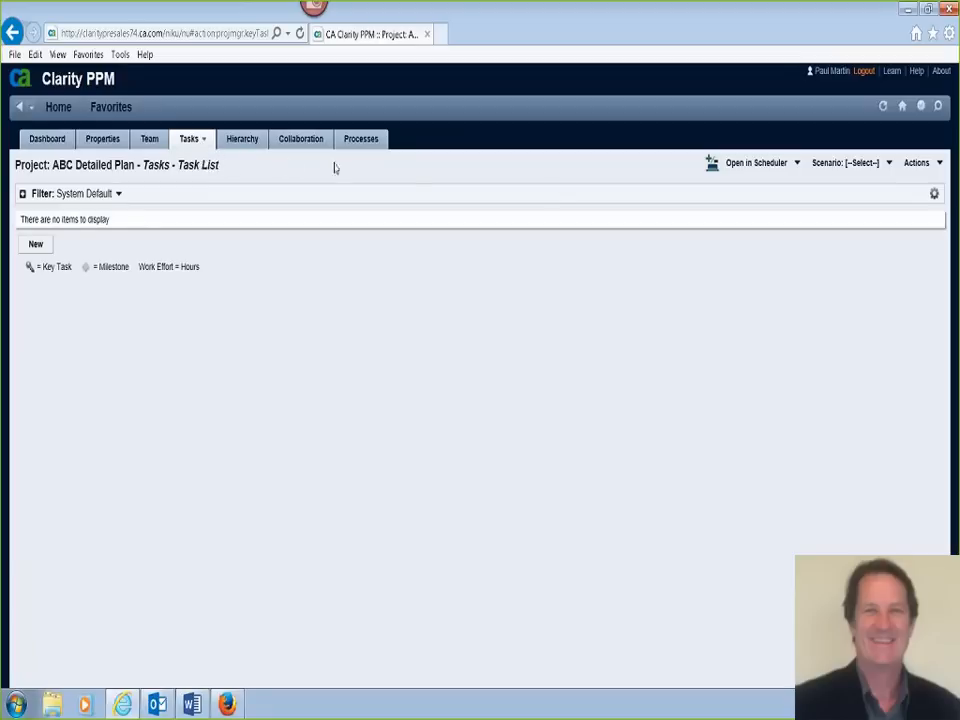
click(797, 164)
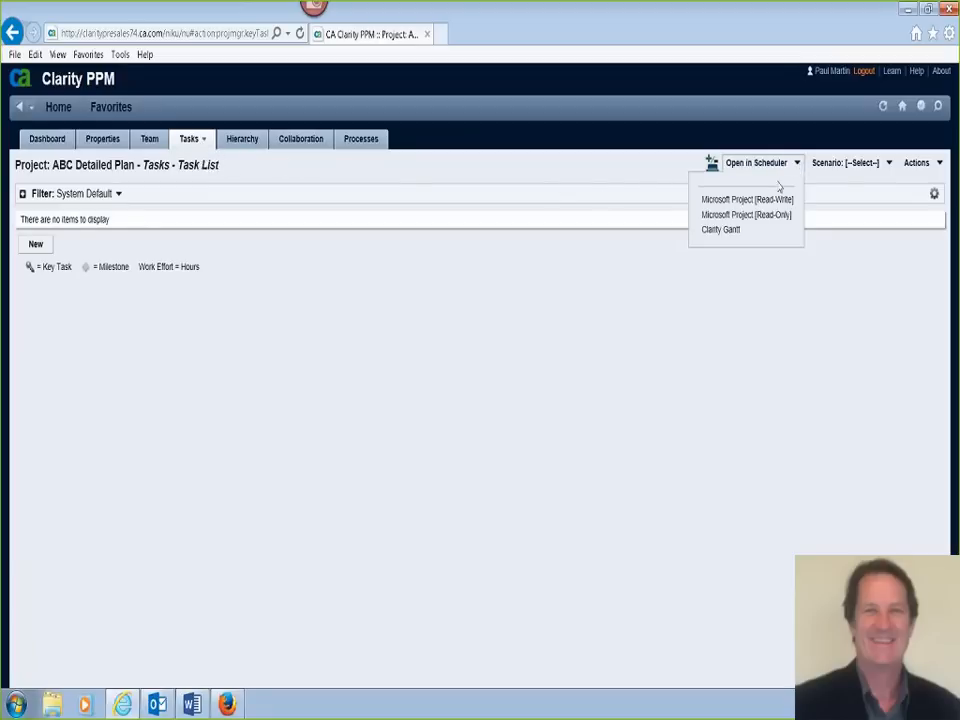
click(720, 230)
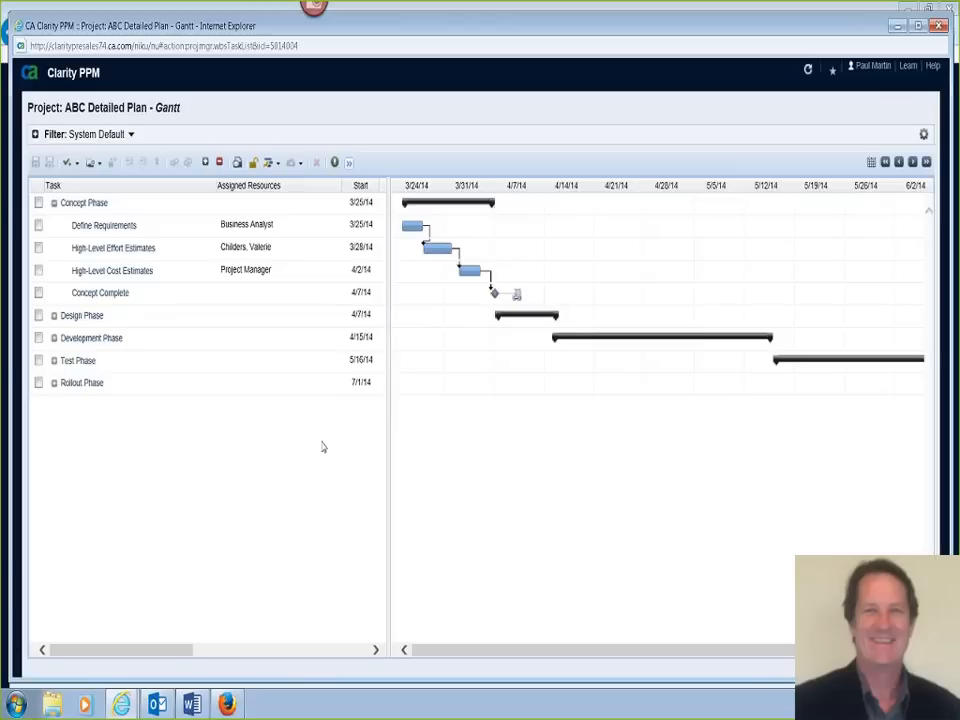
click(938, 26)
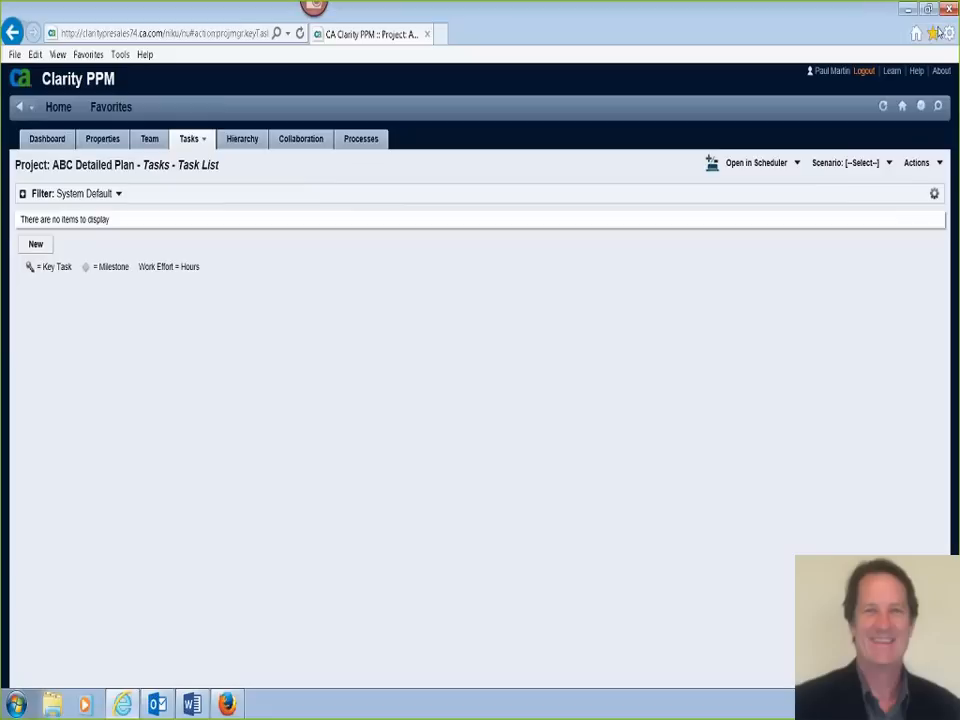
- Open the current timesheet and populate it with the assigned tasks
click(921, 106)
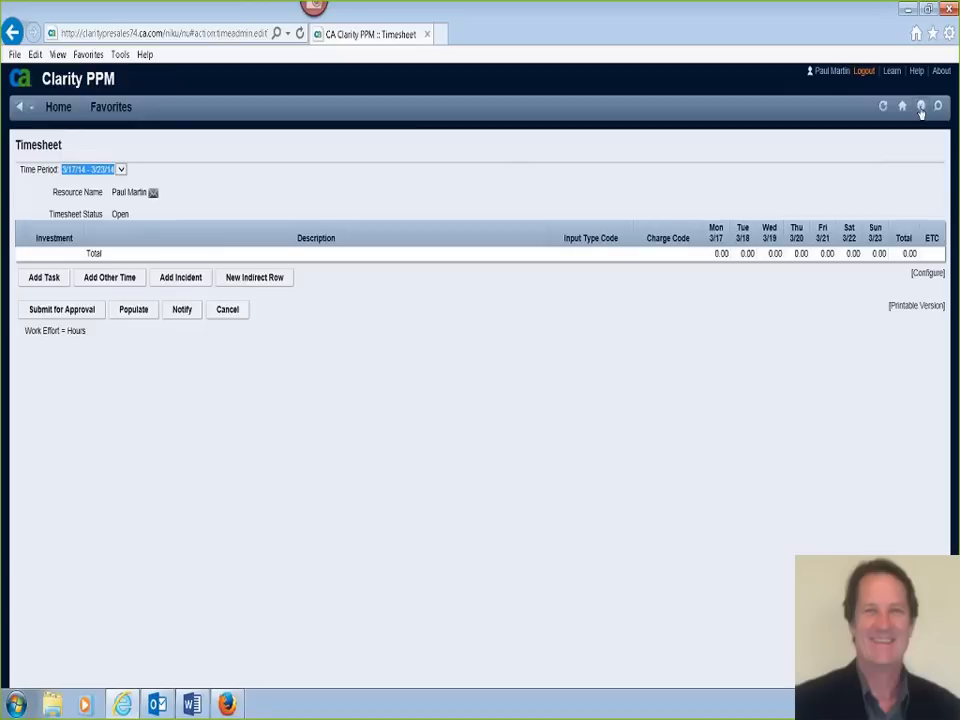
click(136, 311)
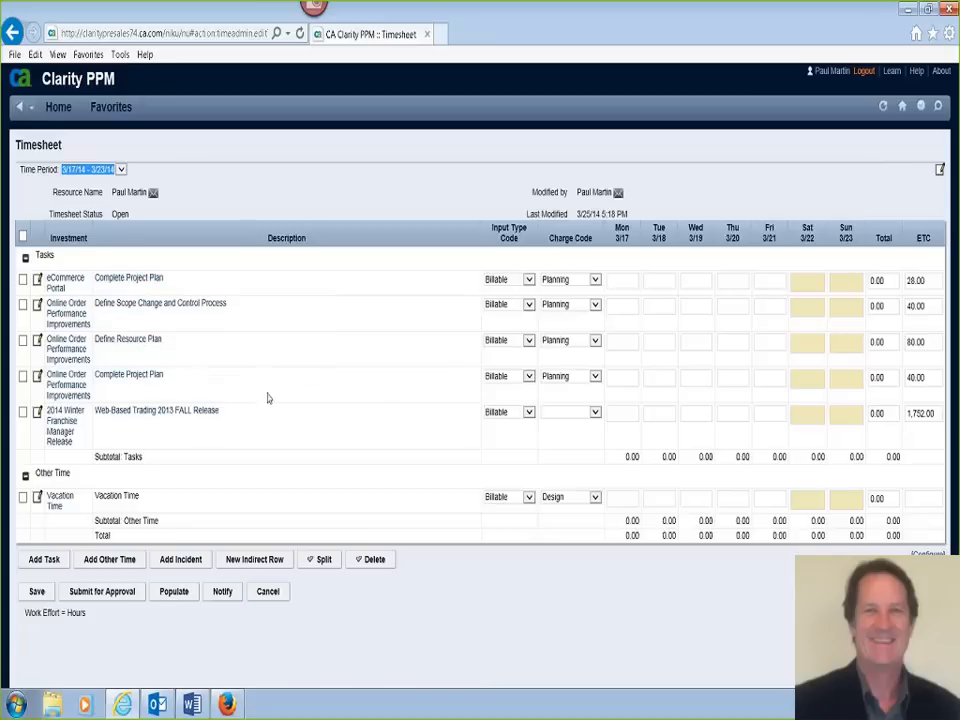
click(926, 281)
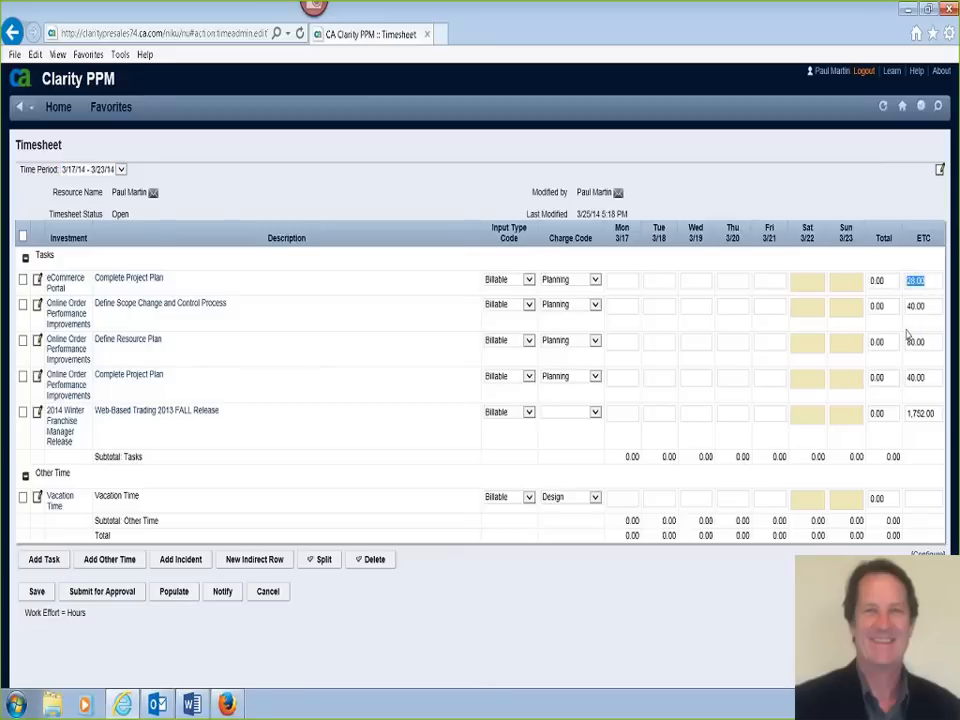
click(931, 284)
- Log 5 hours on Tue 3/18 and 3 hours on Wed 3/19 for the eCommerce Portal task, and save the timesheet
click(662, 284)
text(10)
key(BackSpace)
key(BackSpace)
text(5)
click(690, 284)
text(3)
click(36, 593)
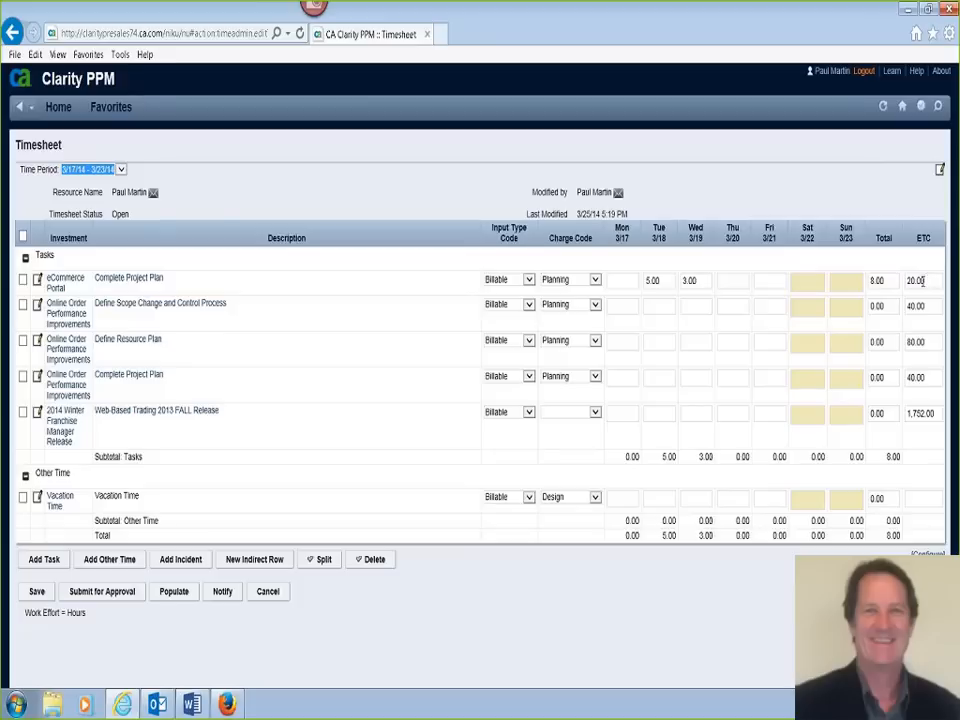
- Set the eCommerce Portal task's ETC to 30 and the Define Scope Change and Control Process task's total to 32 hours, and save the timesheet
click(910, 281)
drag(911, 281, 907, 282)
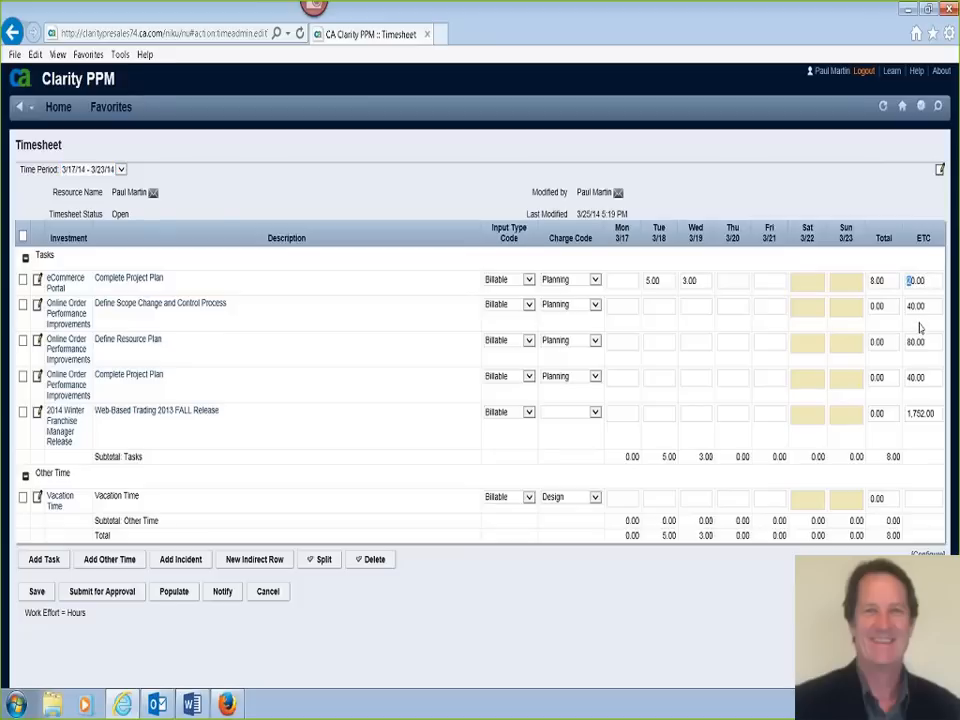
text(3)
drag(885, 308, 868, 310)
text(32)
click(37, 592)
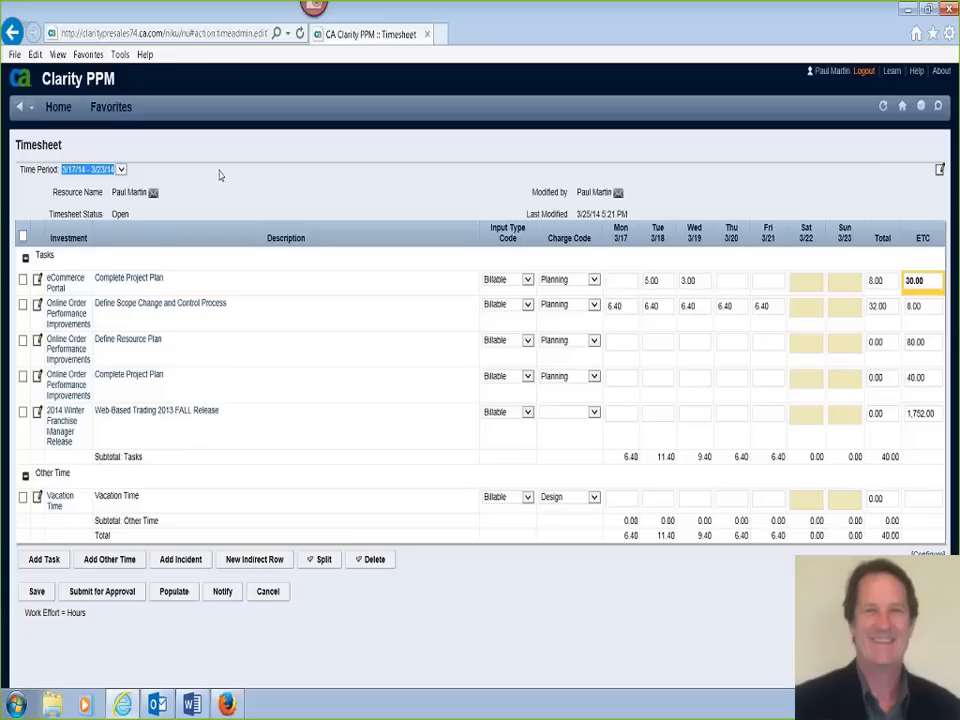
- Open Status Report Review and examine the listed projects' overall status along with their schedule, scope, and cost and effort indicators
mouse_move(58, 106)
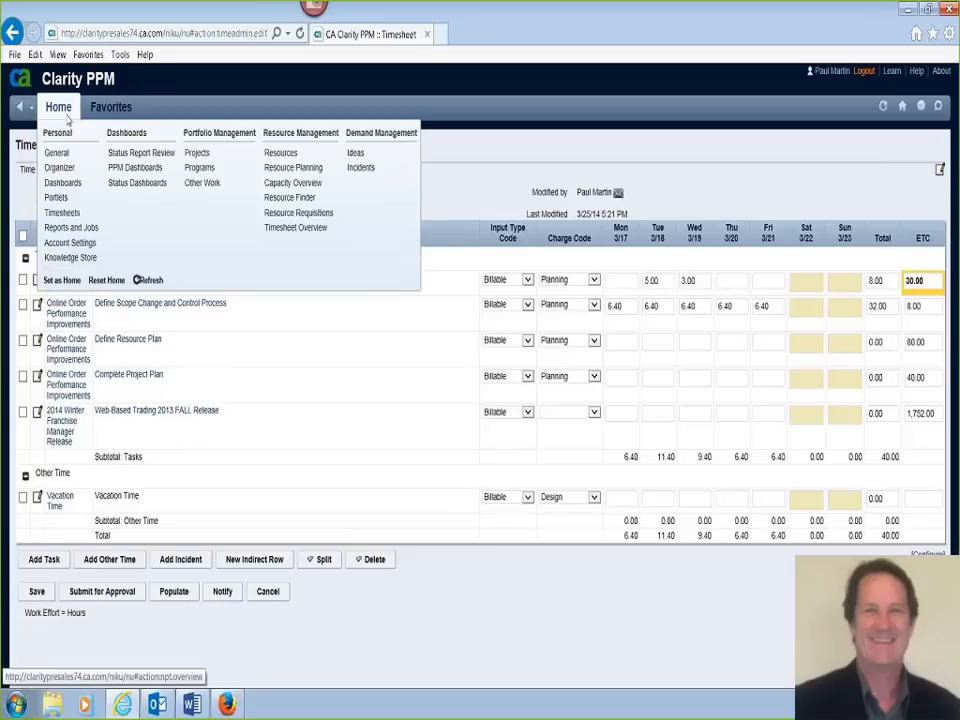
click(157, 158)
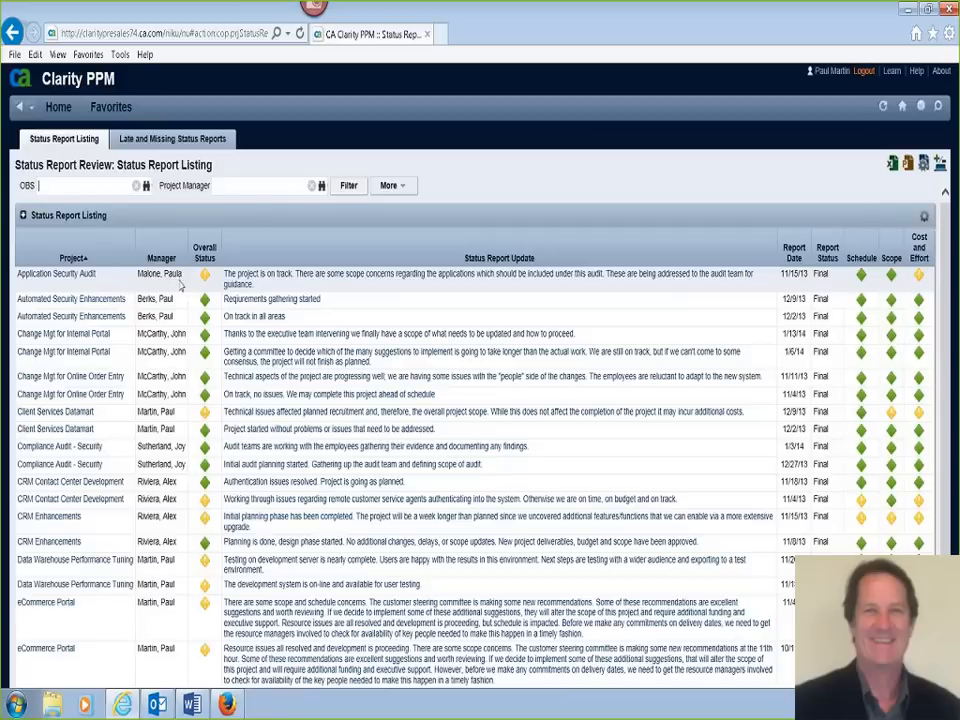
mouse_move(208, 282)
mouse_move(862, 281)
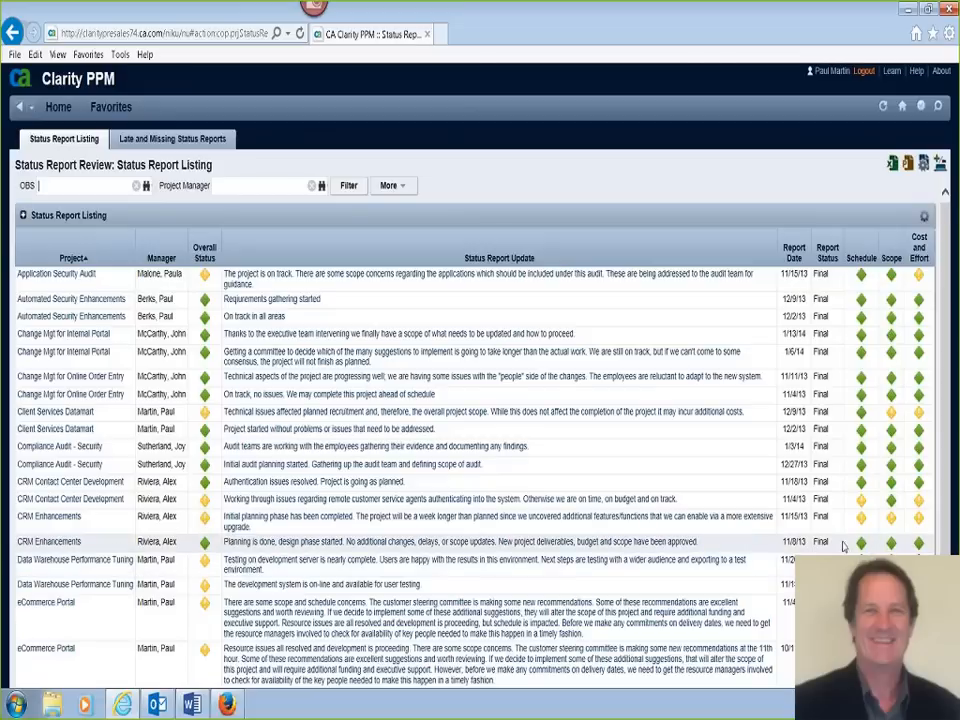
- Open the PPM Dashboards and review KPIs by Project Type, switching the issues chart to risks and change requests
mouse_move(68, 116)
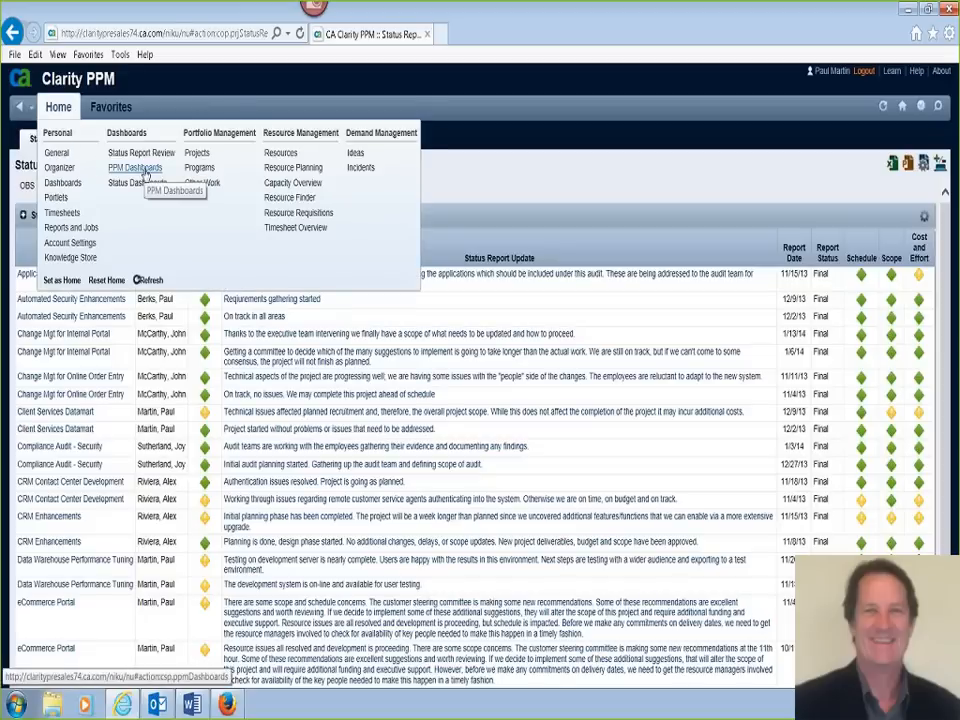
click(140, 168)
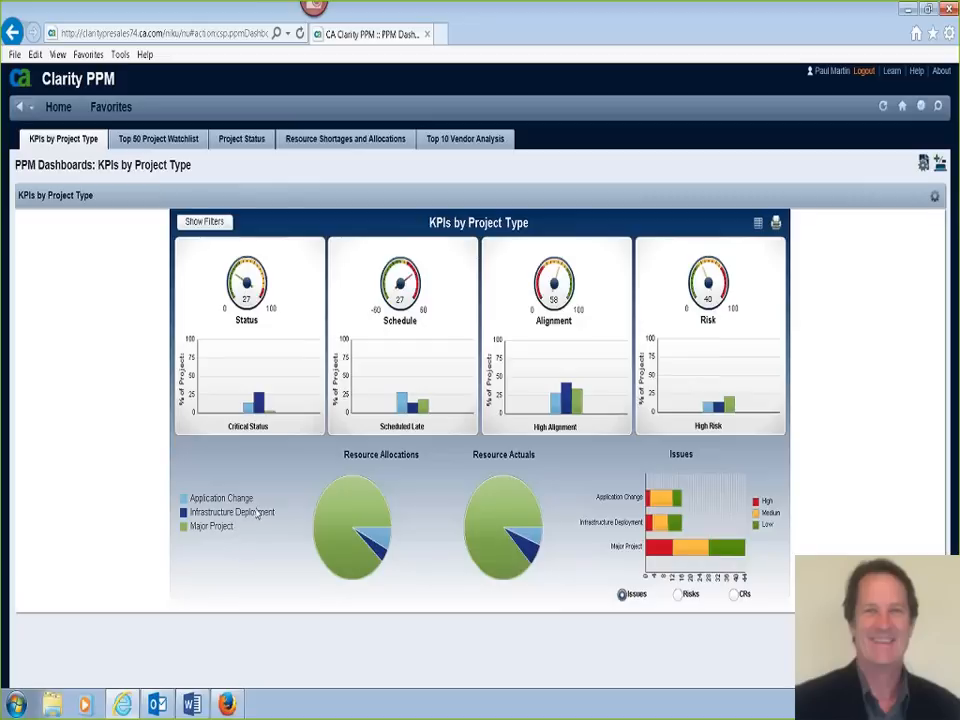
mouse_move(358, 513)
click(681, 598)
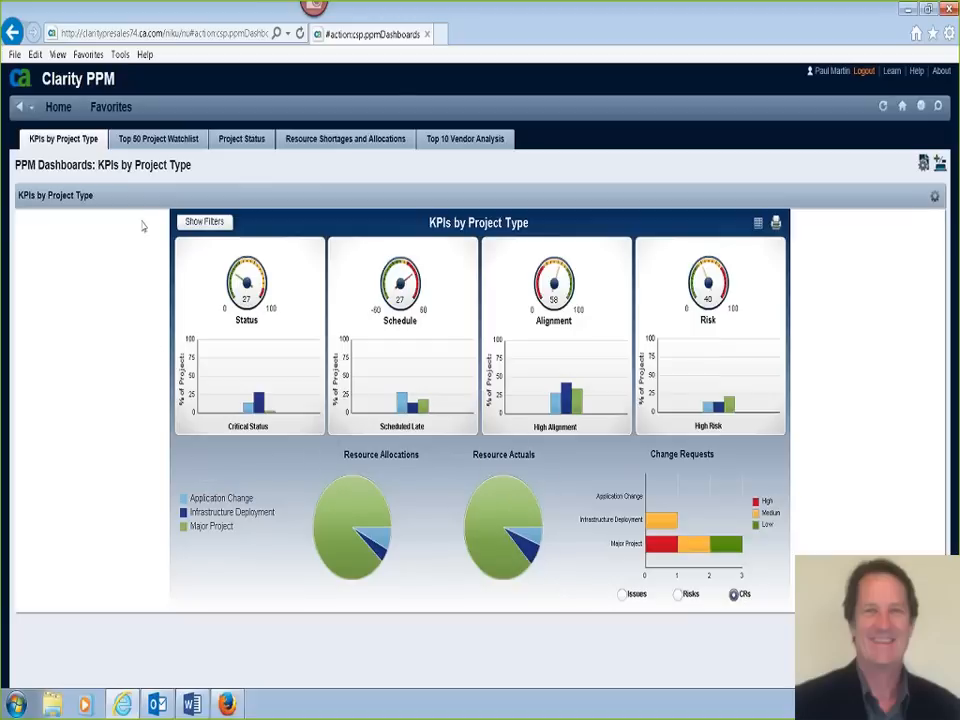
- Open the Top 50 Project Watchlist and filter it to projects with both High Alignment and High Risk
click(152, 146)
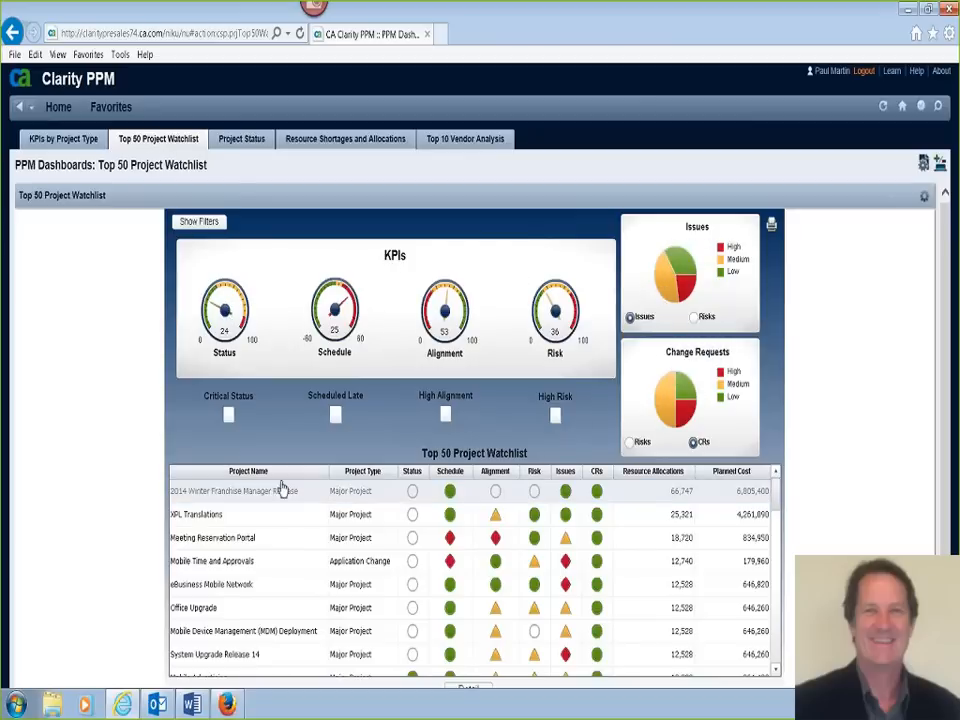
click(688, 502)
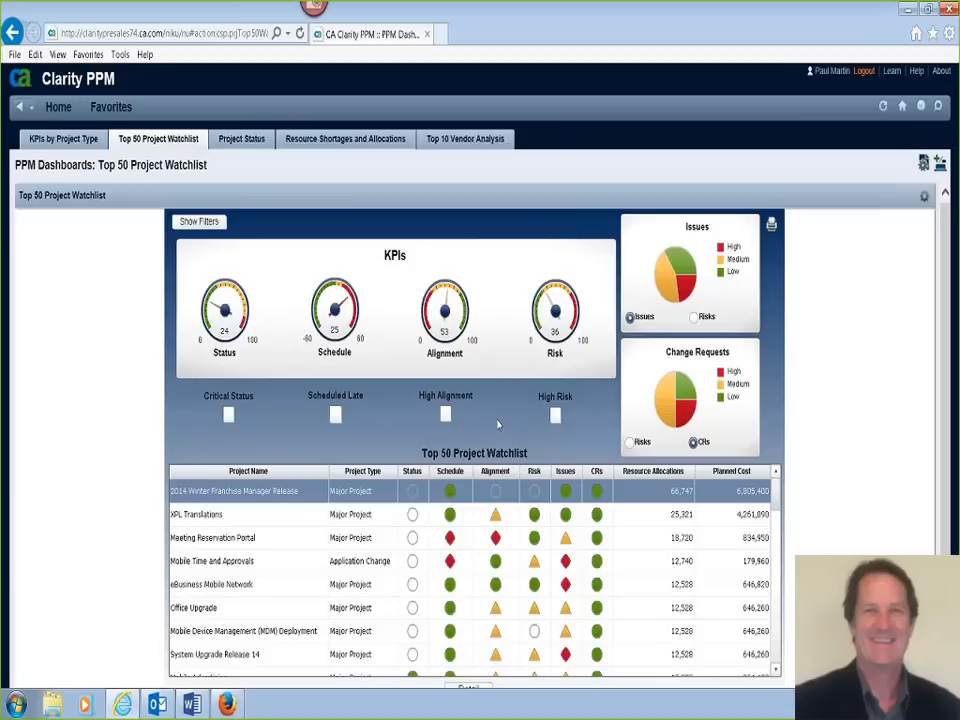
click(446, 416)
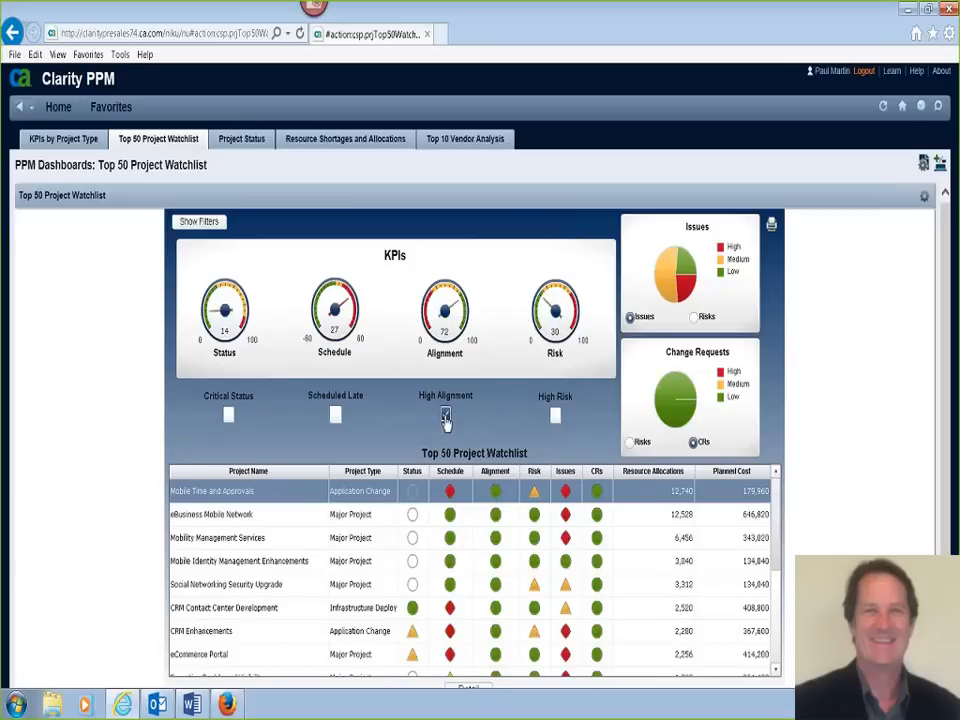
click(555, 417)
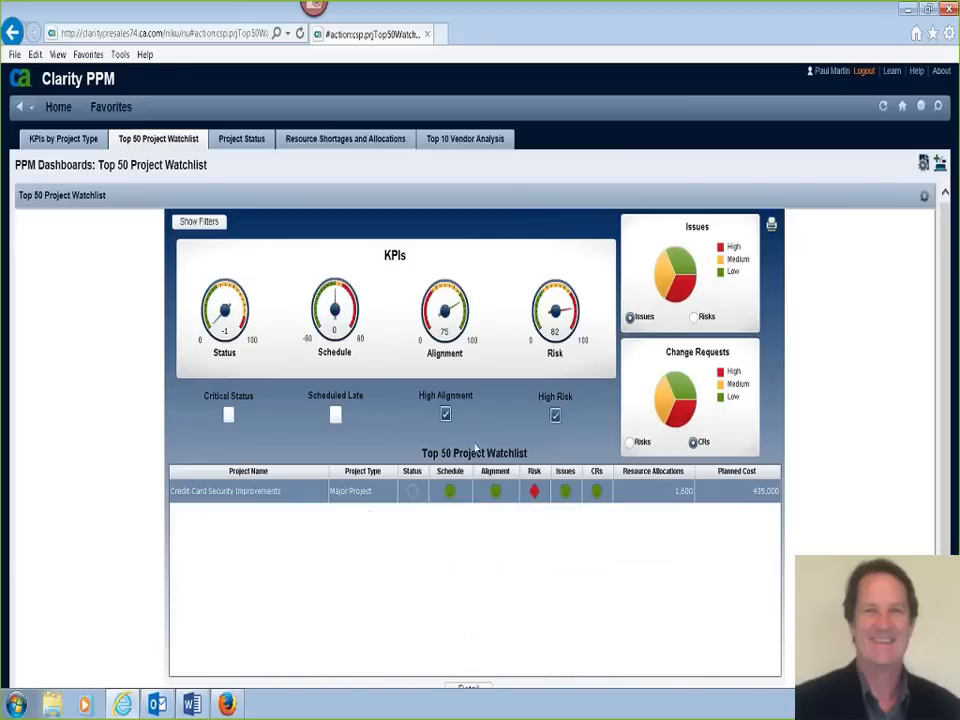